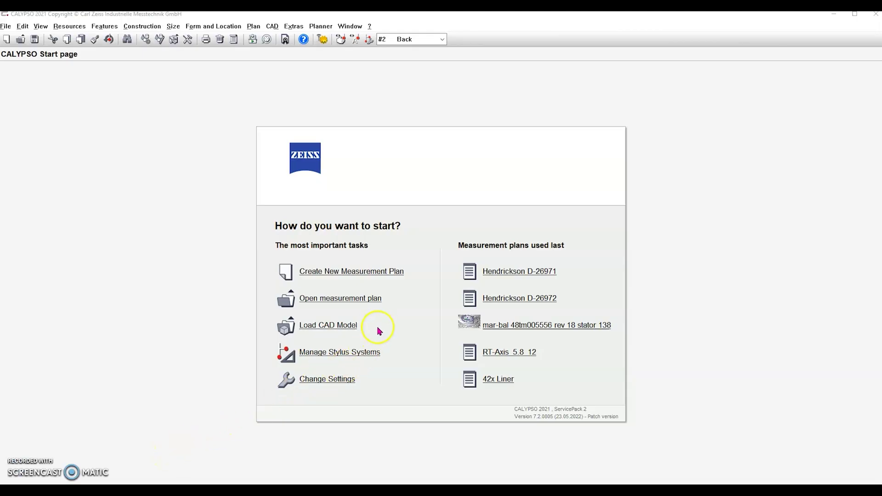
# Step: Create a new measurement plan and review the CMM tab's stylus system and probe rack settings
pyautogui.click(383, 277)
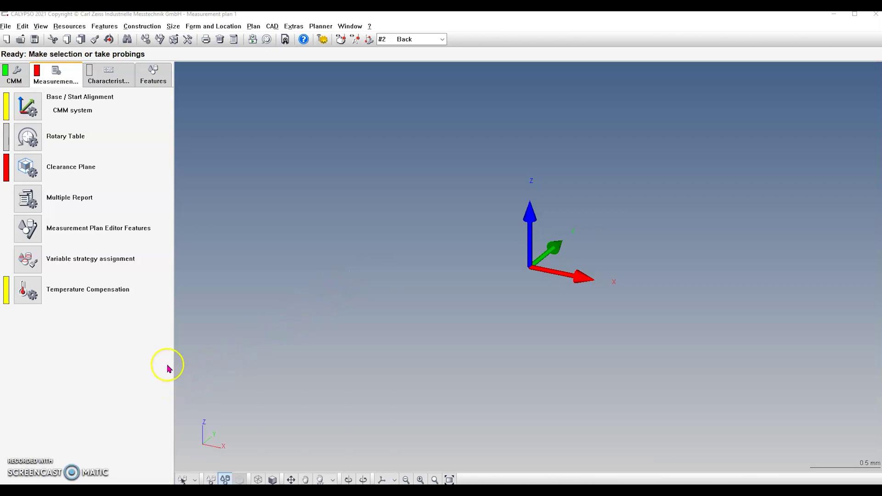
pyautogui.click(17, 77)
pyautogui.click(30, 137)
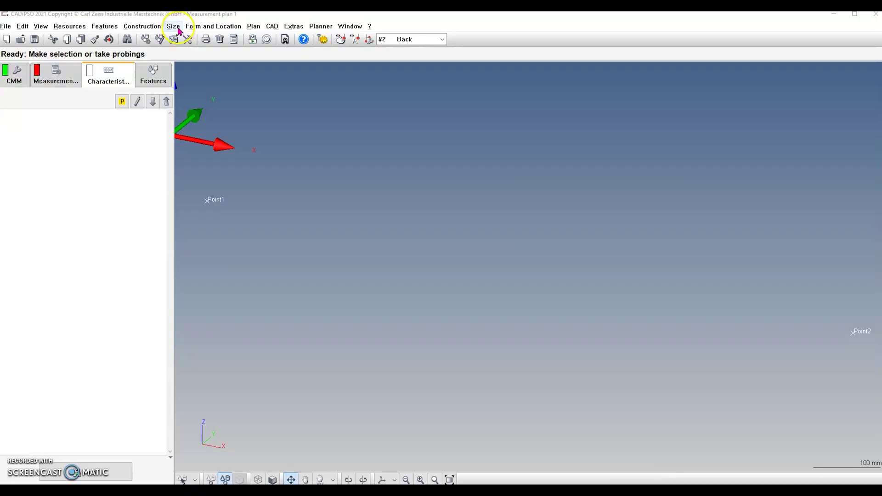
# Step: Add a simple distance characteristic, Distance1, with Point1 as its first feature
pyautogui.click(177, 29)
pyautogui.moveTo(226, 57)
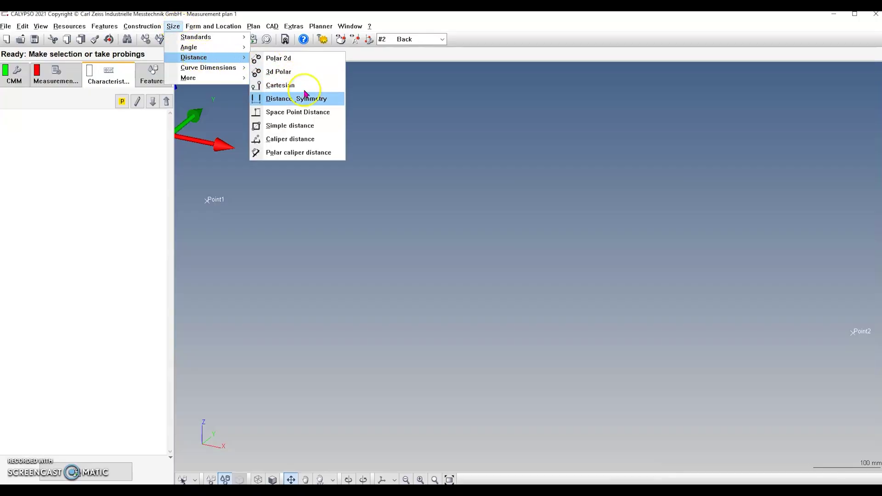
pyautogui.click(312, 130)
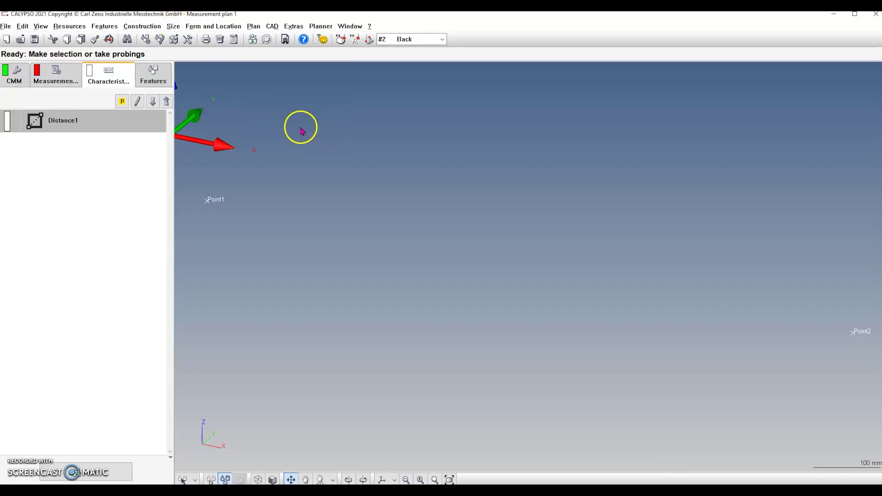
pyautogui.doubleClick(74, 124)
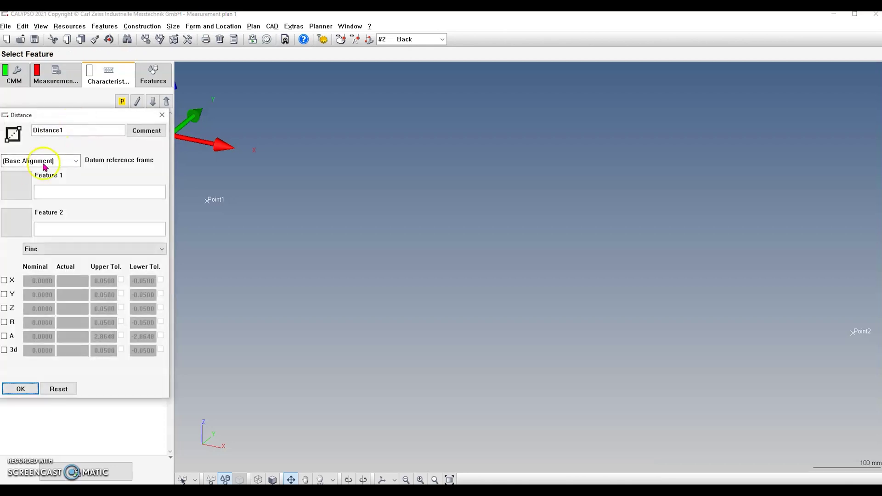
pyautogui.click(27, 182)
pyautogui.click(16, 192)
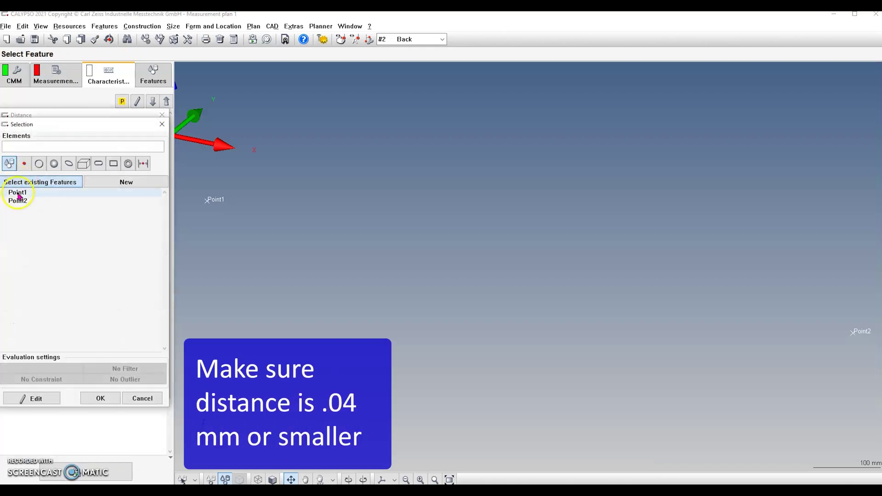
pyautogui.click(95, 397)
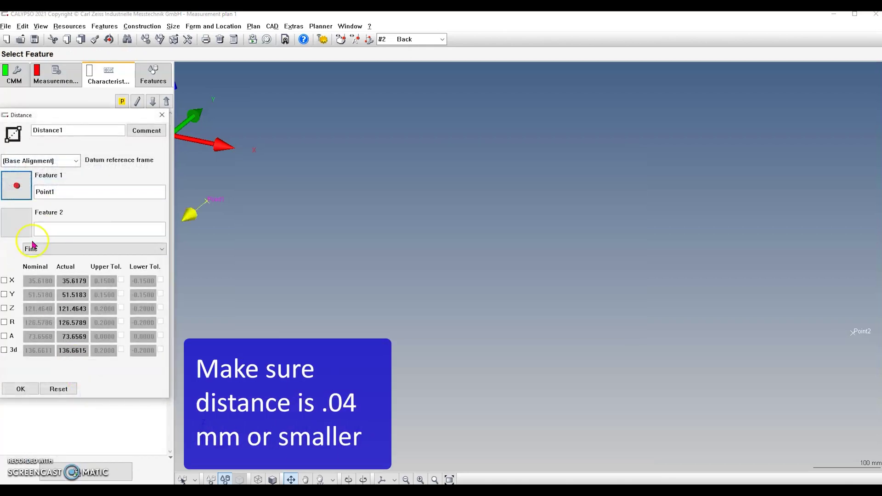
# Step: Set Point2 as the second feature, evaluate the distance along Y, and accept it
pyautogui.click(18, 220)
pyautogui.click(23, 202)
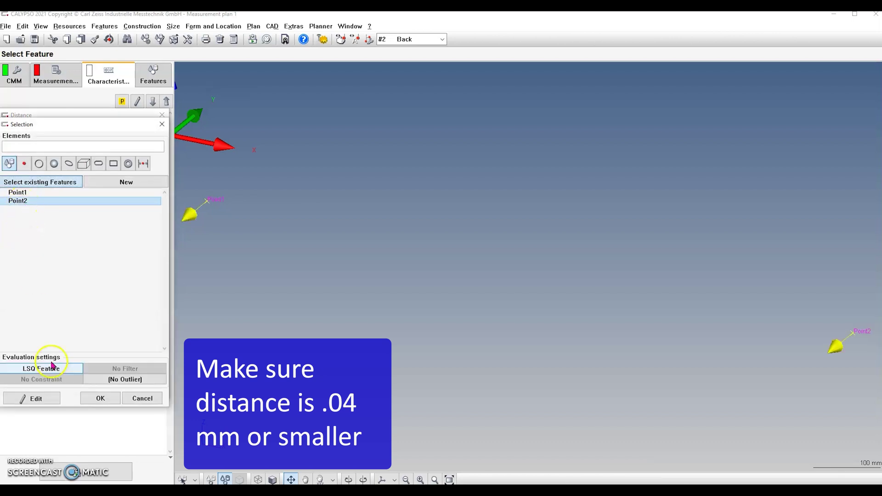
pyautogui.click(97, 398)
pyautogui.click(5, 294)
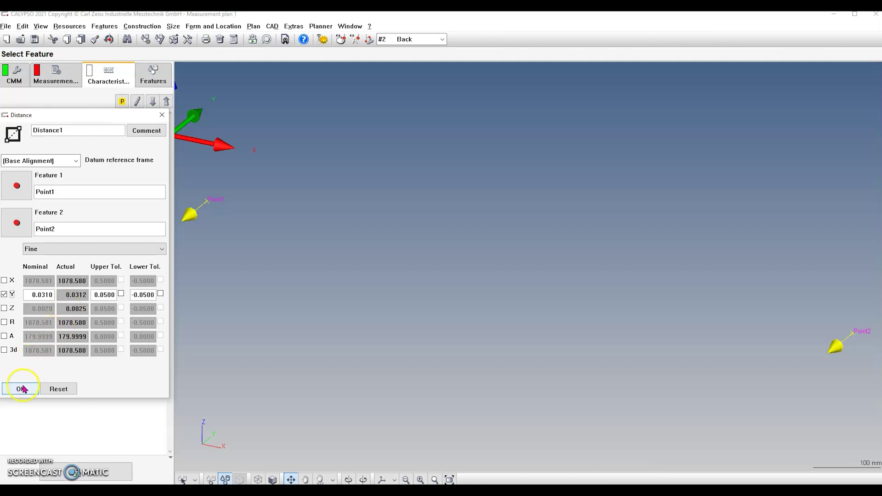
pyautogui.click(58, 389)
pyautogui.click(27, 388)
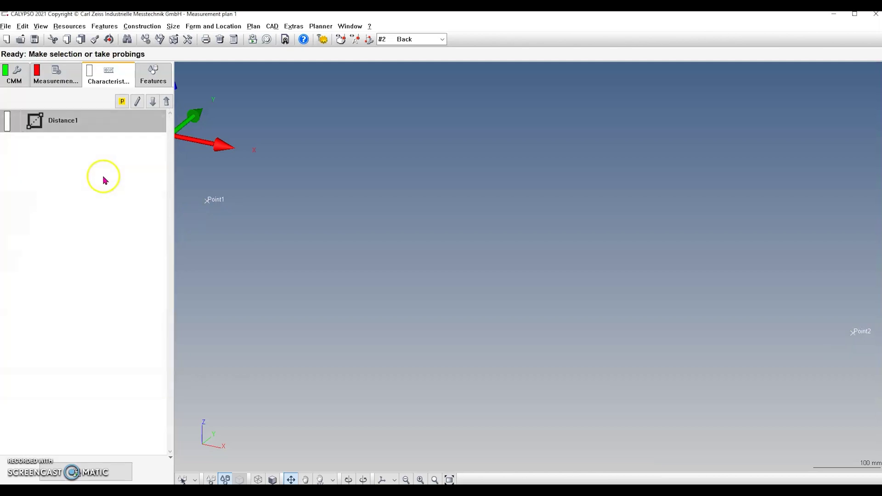
# Step: Open the Prismo automatic stylus changer dialog listing holders A to J with MasterProbe
pyautogui.press('Delete')
pyautogui.click(73, 189)
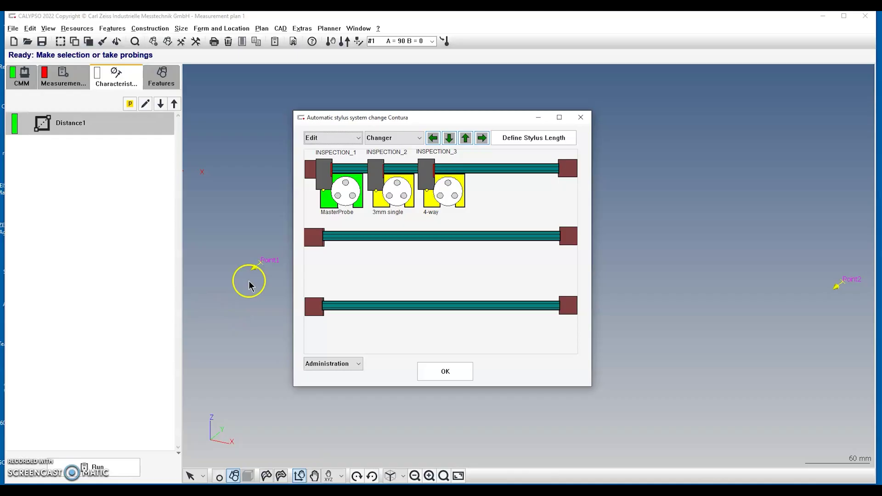
pyautogui.click(516, 140)
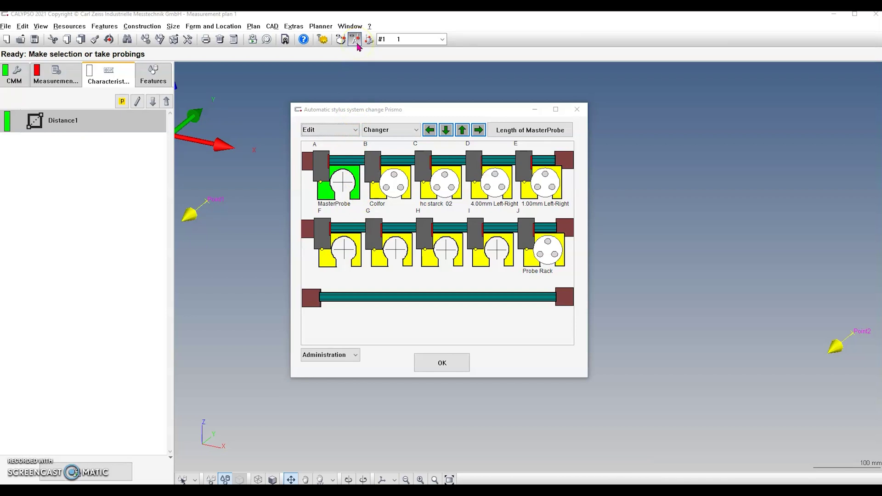
# Step: Add an MT-type stylus holder K named 213 on the changer's empty third rail
pyautogui.click(356, 130)
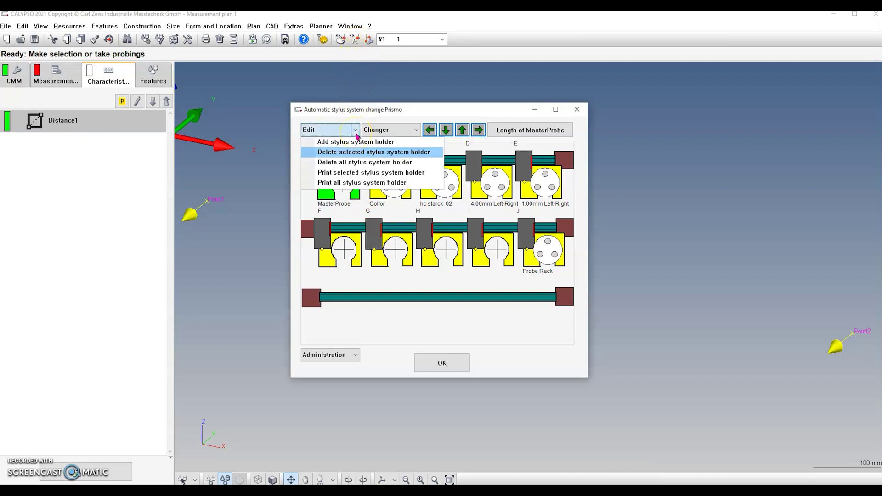
pyautogui.click(386, 143)
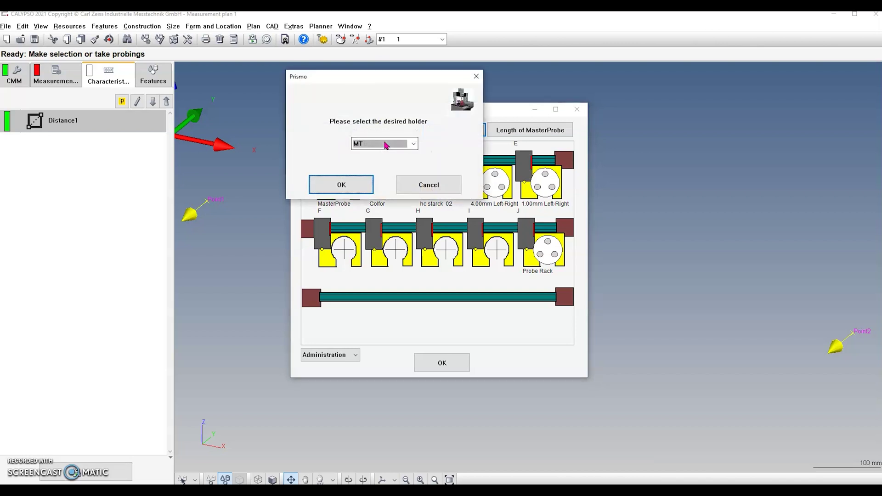
pyautogui.moveTo(385, 146)
pyautogui.mouseDown()
pyautogui.moveTo(357, 151)
pyautogui.moveTo(399, 149)
pyautogui.mouseUp()
pyautogui.click(348, 192)
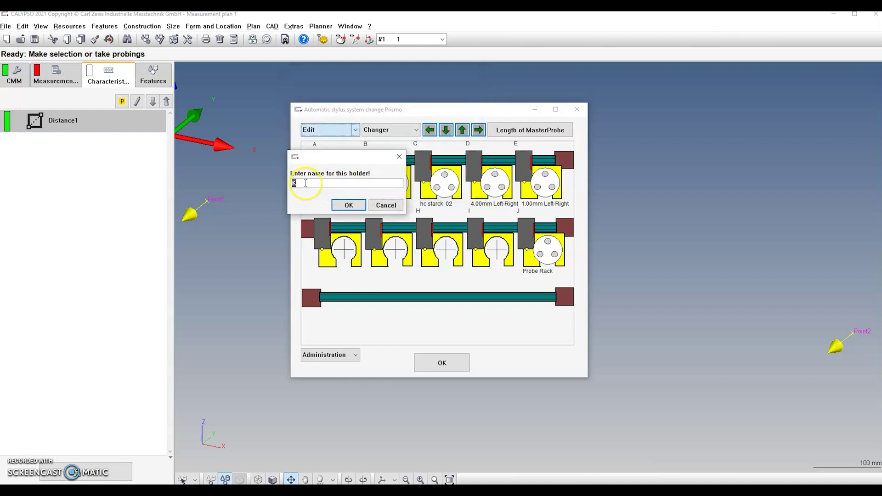
pyautogui.write('213')
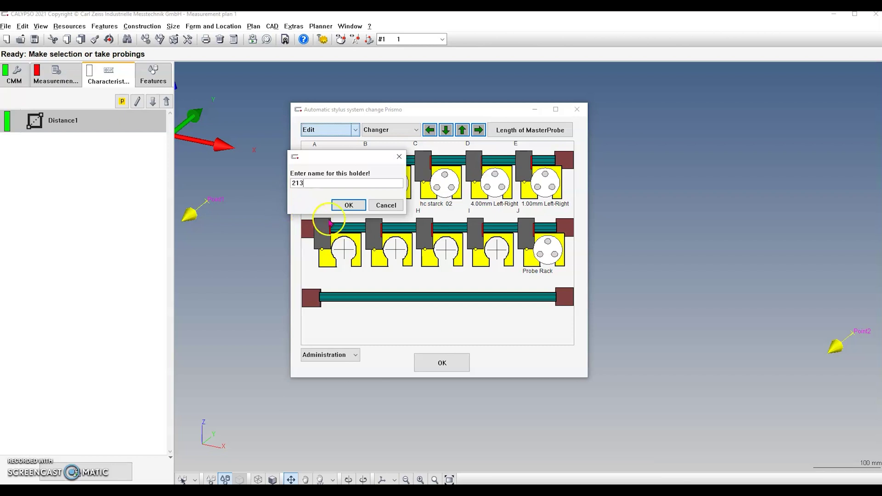
pyautogui.click(347, 205)
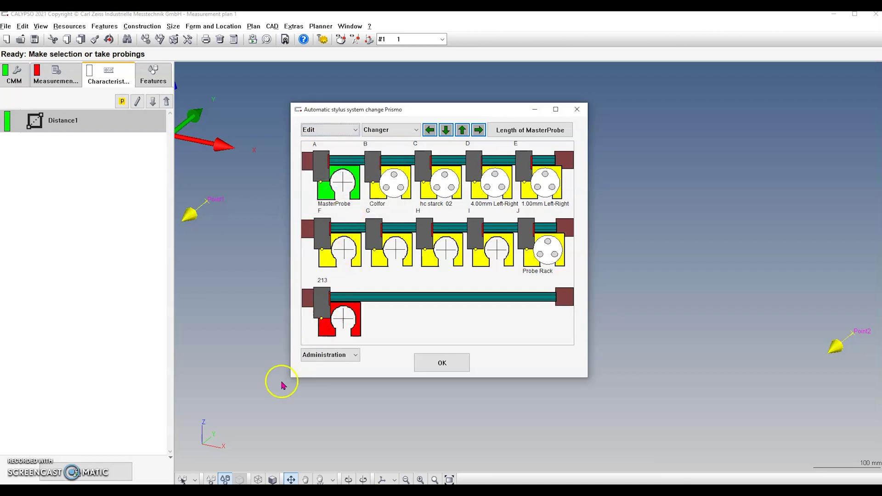
pyautogui.click(182, 433)
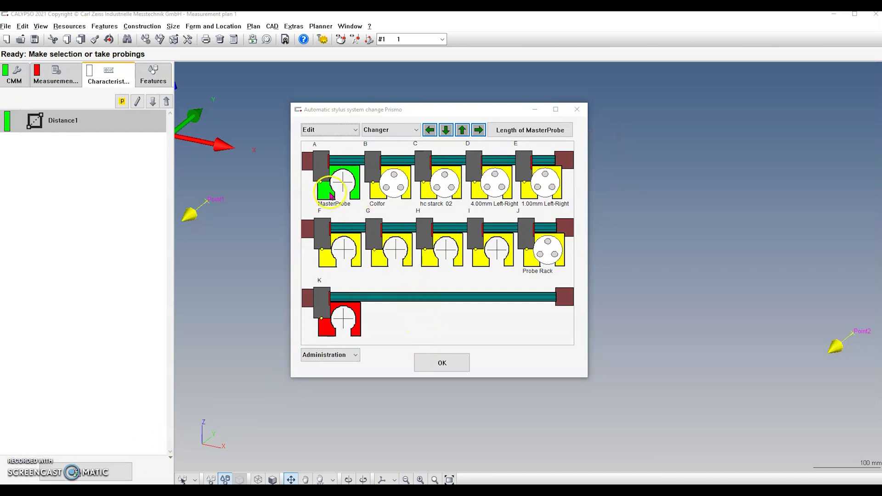
# Step: Select only the new holder K in the Prismo changer window
pyautogui.click(330, 195)
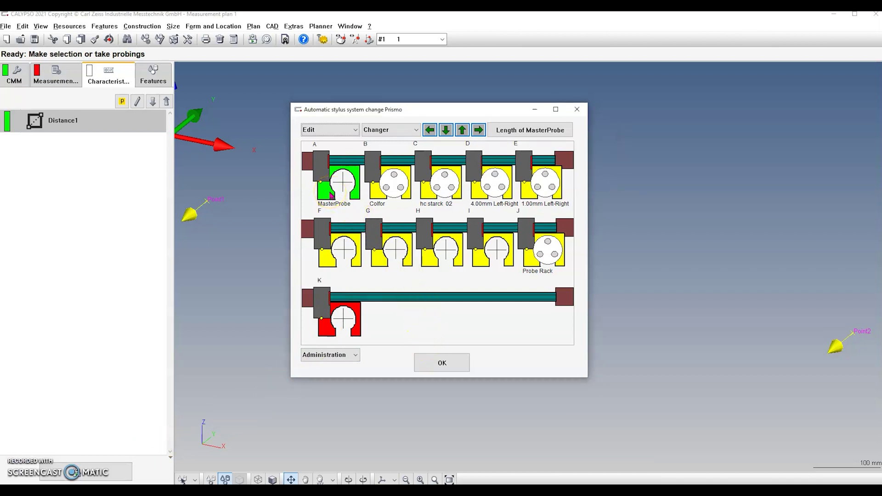
pyautogui.click(328, 199)
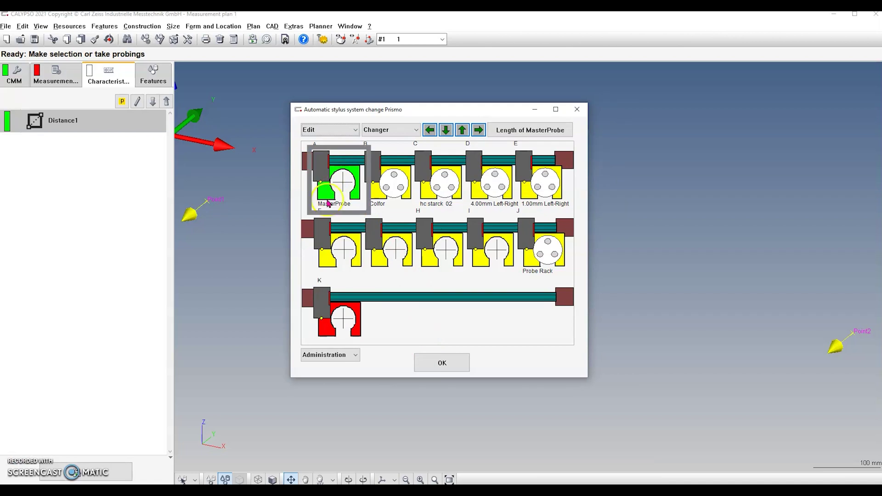
pyautogui.click(324, 311)
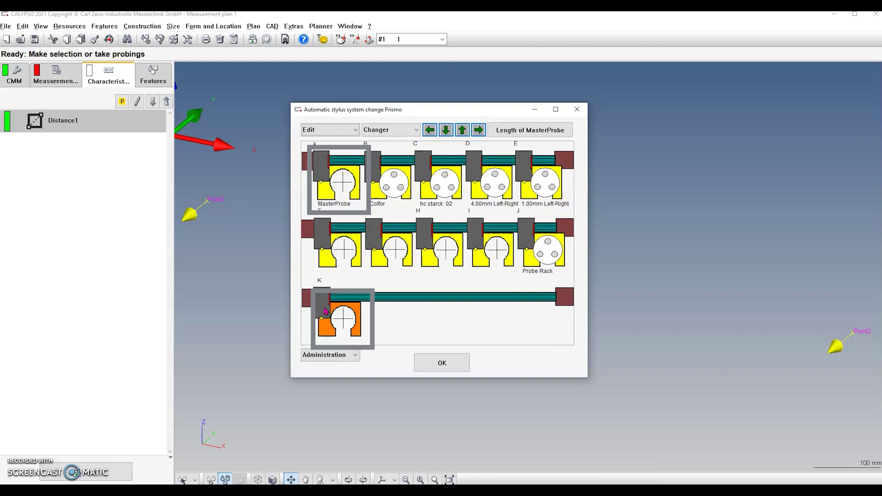
pyautogui.click(332, 337)
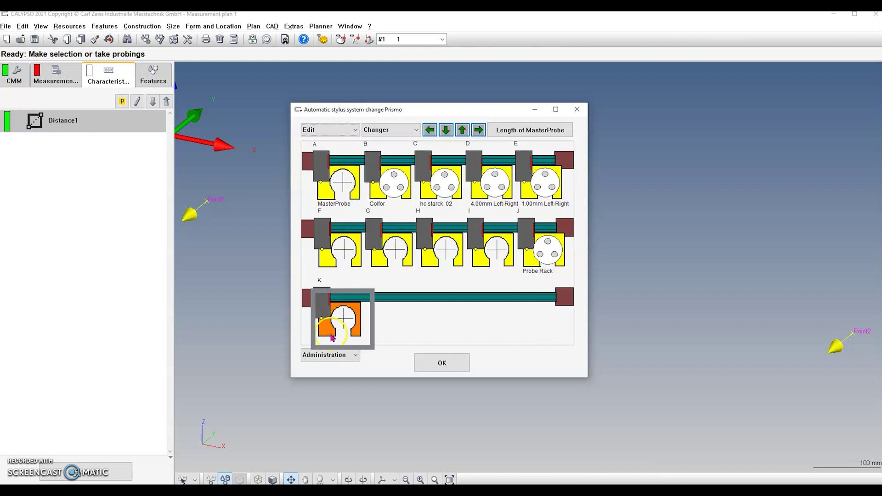
pyautogui.click(401, 157)
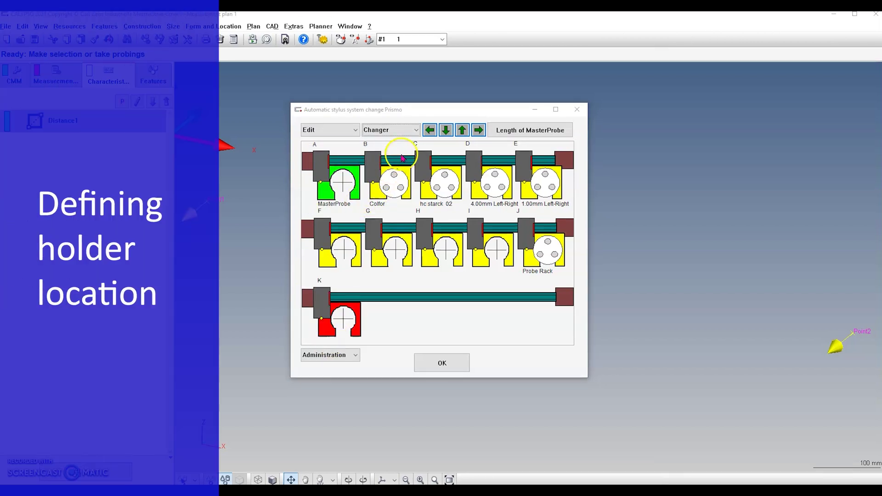
# Step: Start Define Holder Location for holder K and agree to overwrite its stored location
pyautogui.click(416, 131)
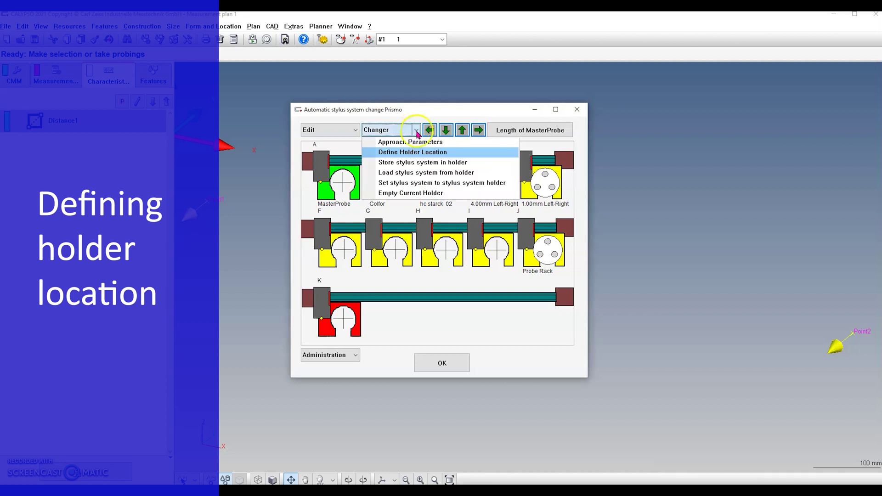
pyautogui.click(442, 154)
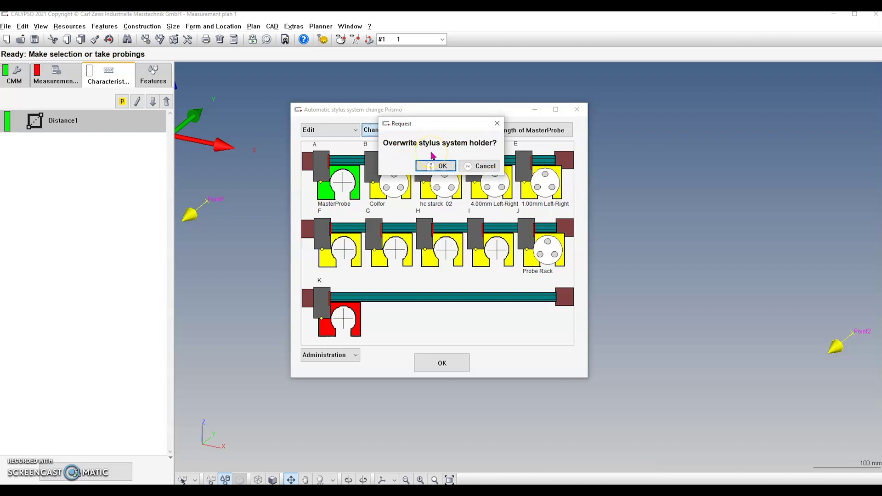
pyautogui.click(416, 170)
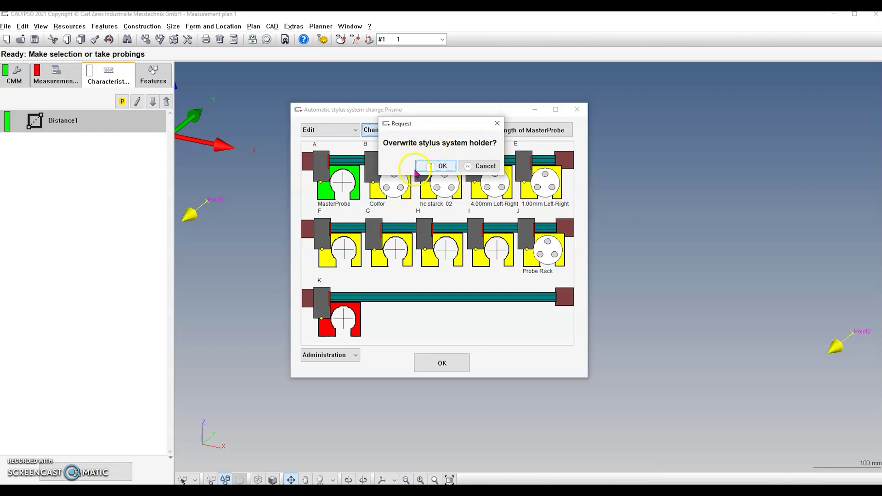
pyautogui.click(447, 167)
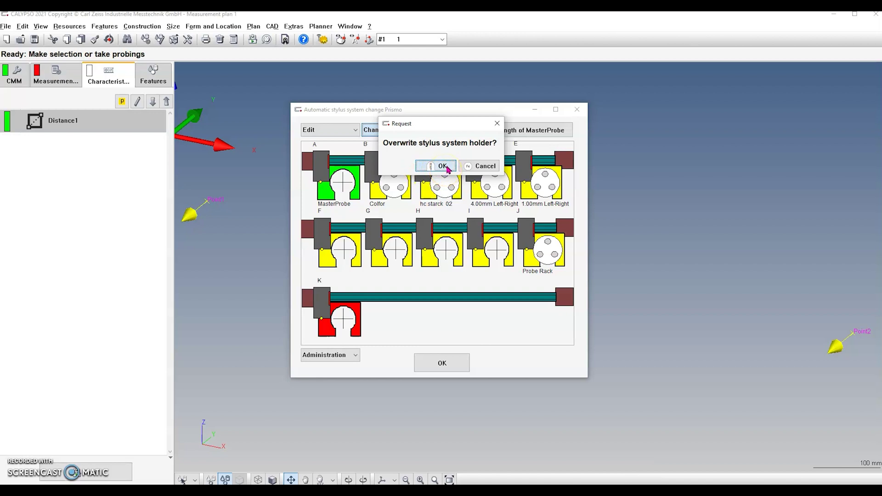